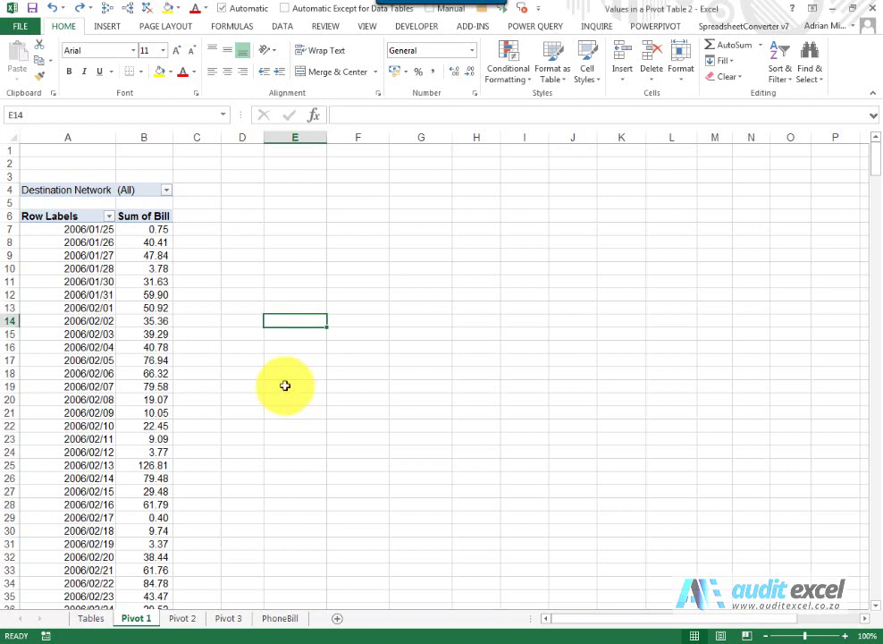
# Select cell B11 in the Sum of Bill pivot on Pivot 1 so the PivotTable Fields pane appears.
pyautogui.click(130, 334)
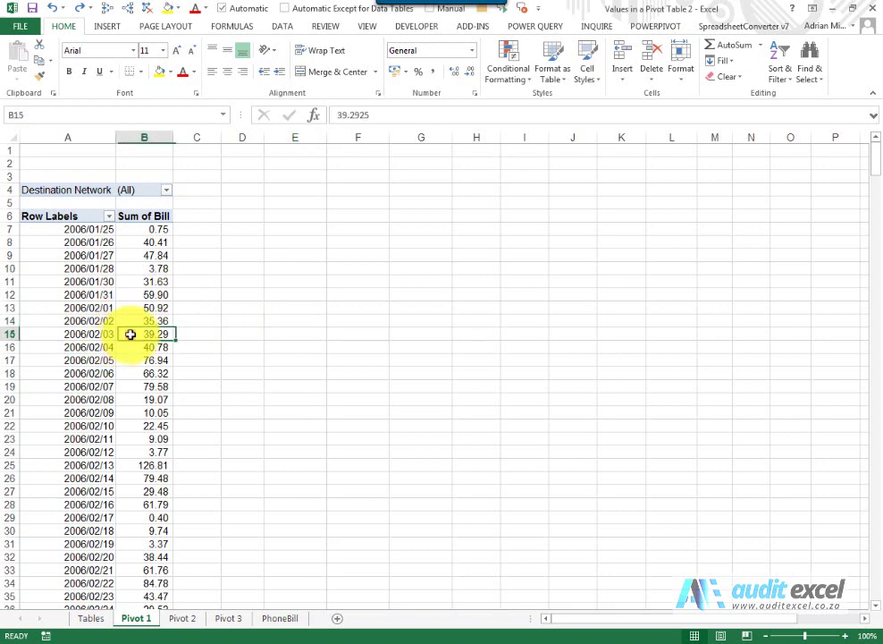
pyautogui.moveTo(120, 313)
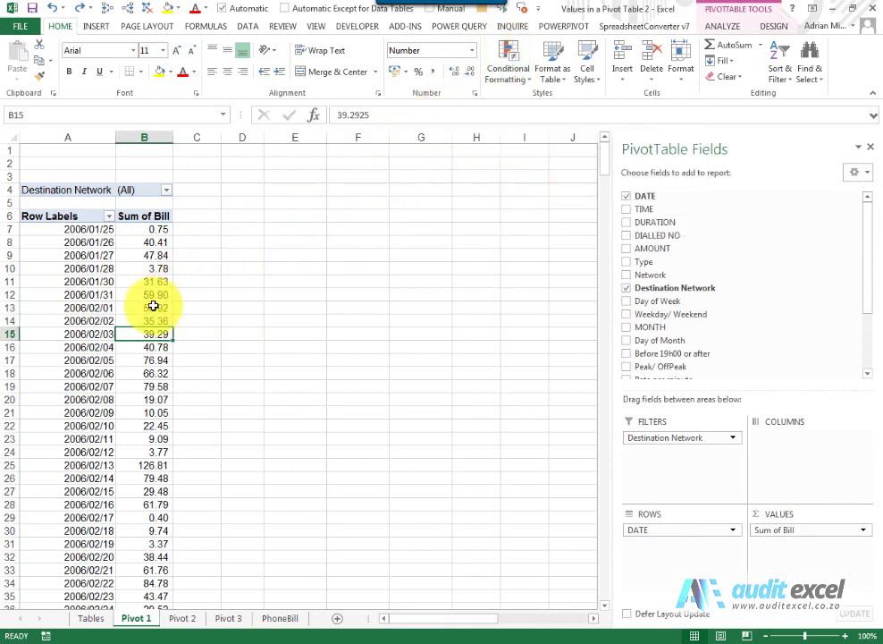
pyautogui.moveTo(151, 312)
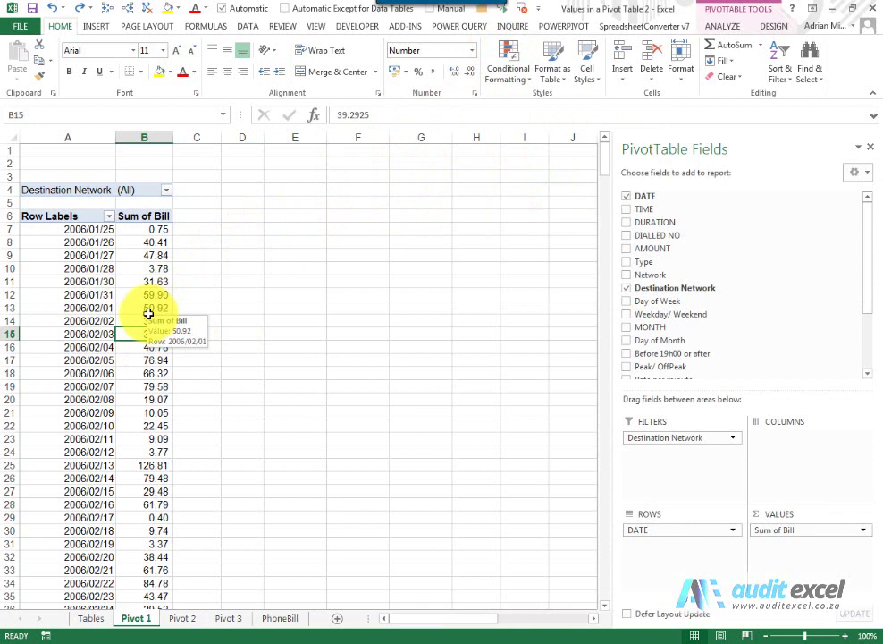
pyautogui.moveTo(152, 280); pyautogui.dragTo(152, 375)
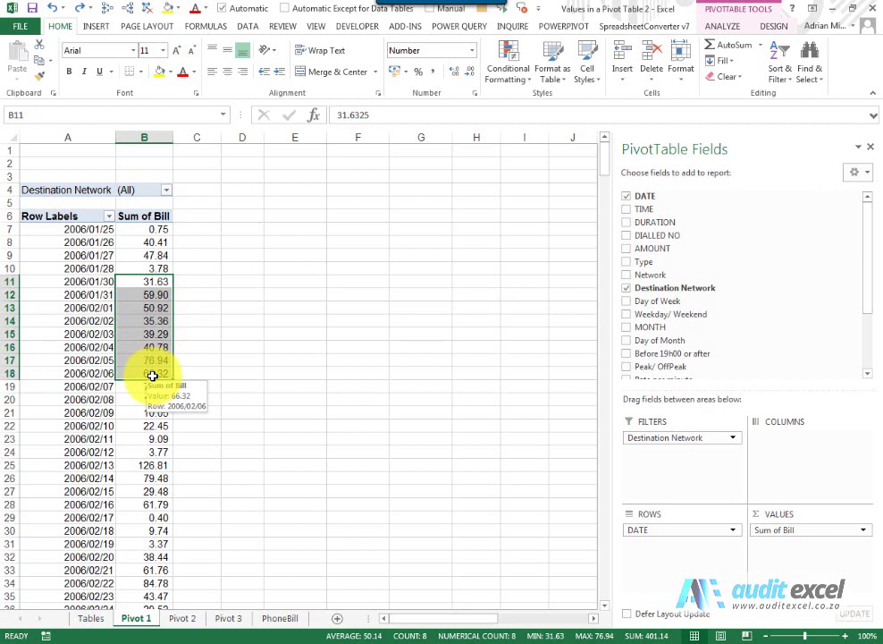
pyautogui.click(151, 282)
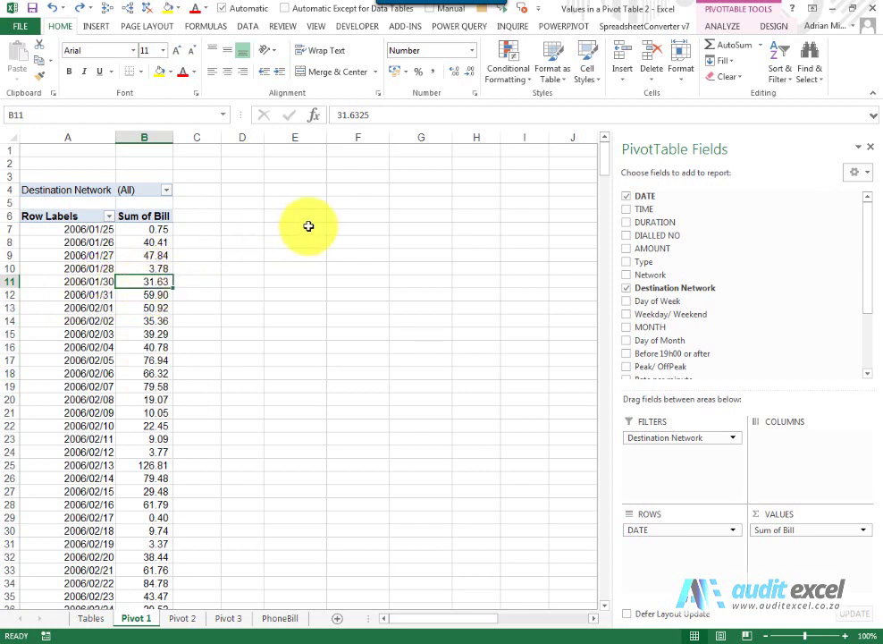
# Start a new conditional formatting rule for the selected Sum of Bill cell B11.
pyautogui.click(501, 79)
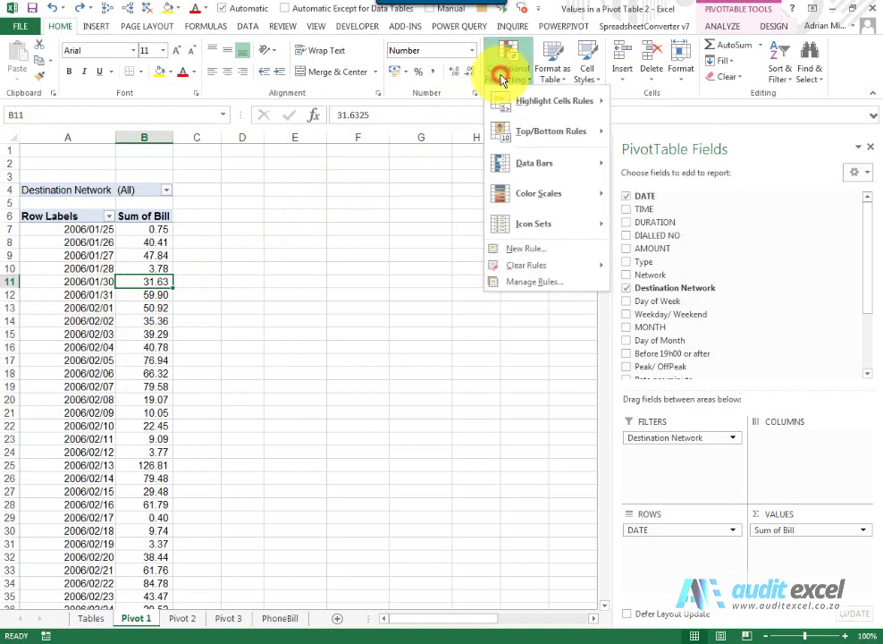
pyautogui.click(521, 253)
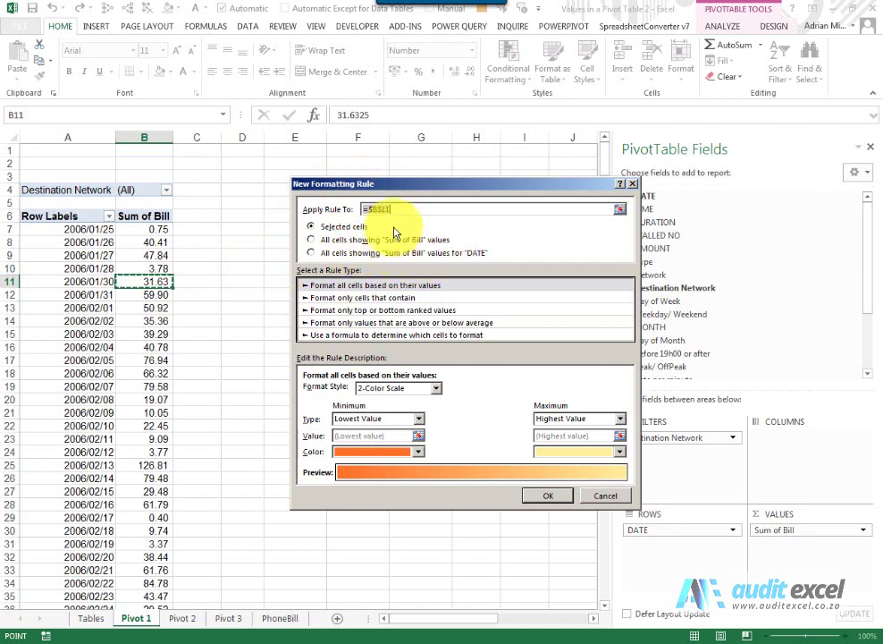
# Apply a Data Bar rule to all cells showing Sum of Bill values for DATE.
pyautogui.click(312, 254)
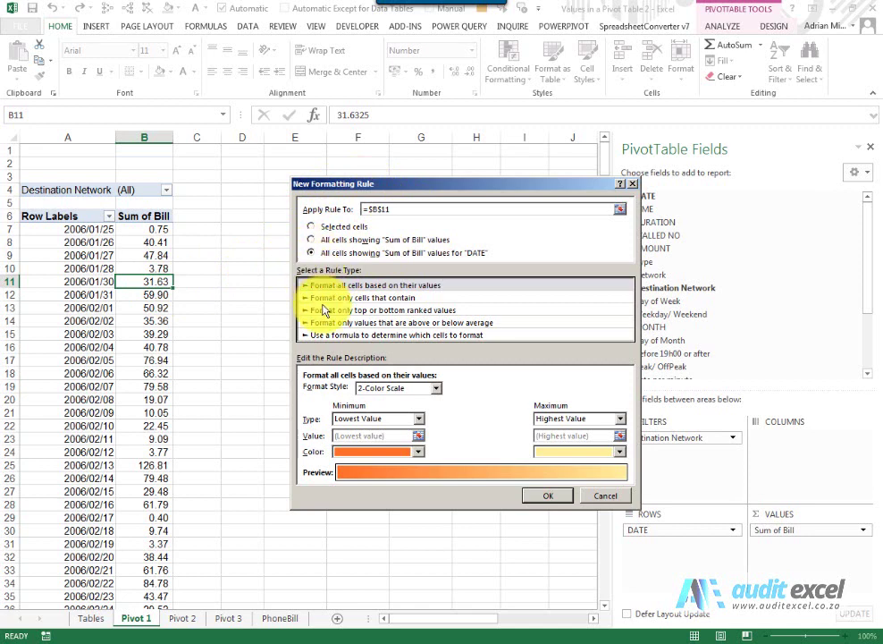
pyautogui.click(437, 390)
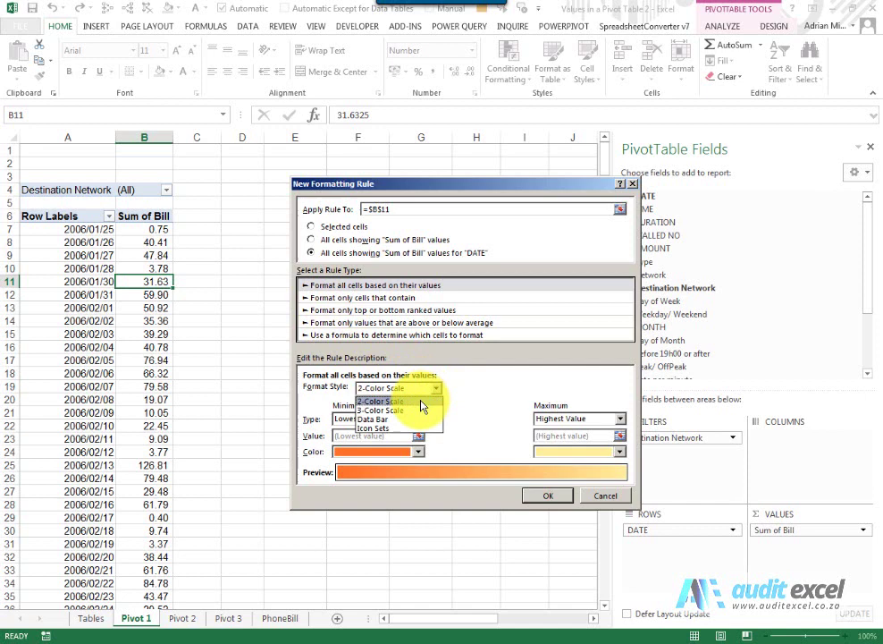
pyautogui.click(388, 418)
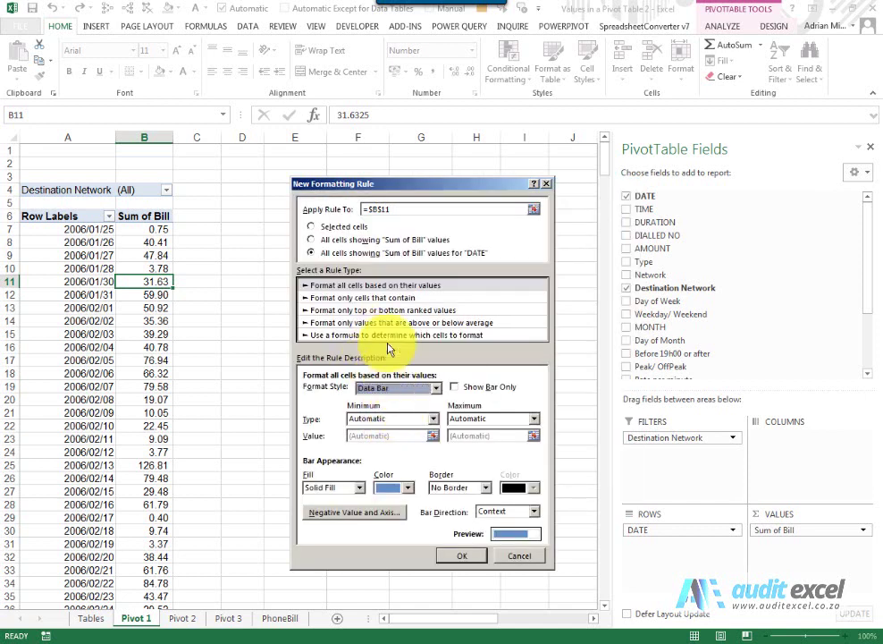
pyautogui.click(456, 555)
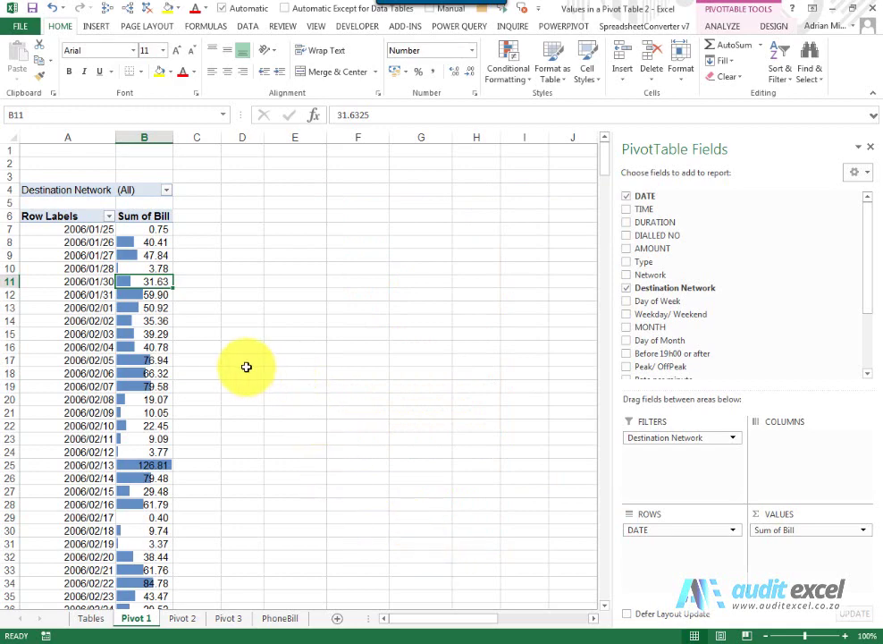
# Scroll the pivot to check the data bars on each DATE row down to the 2 237.93 Grand Total.
pyautogui.scroll(-2, 217, 357)
pyautogui.scroll(-12, 217, 356)
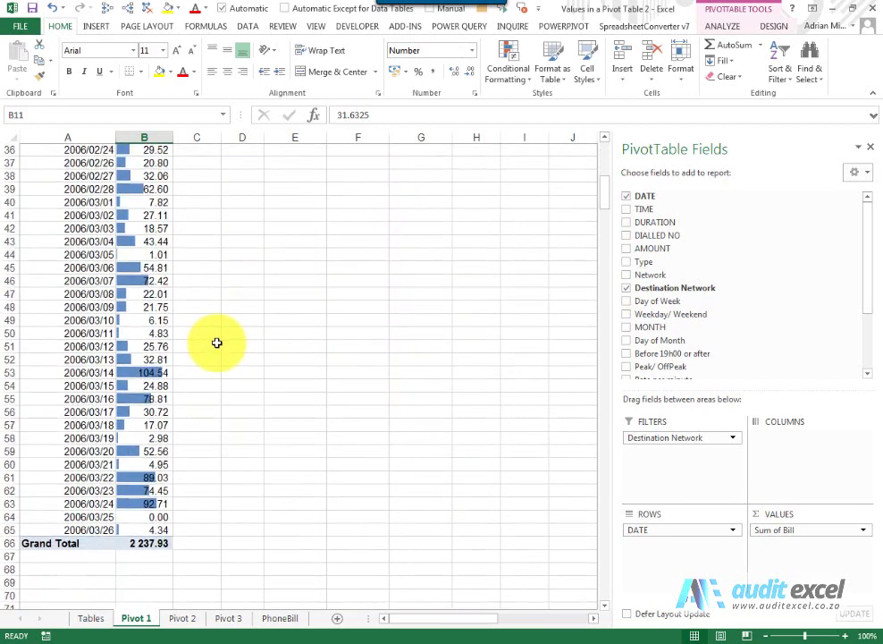
pyautogui.scroll(13, 217, 343)
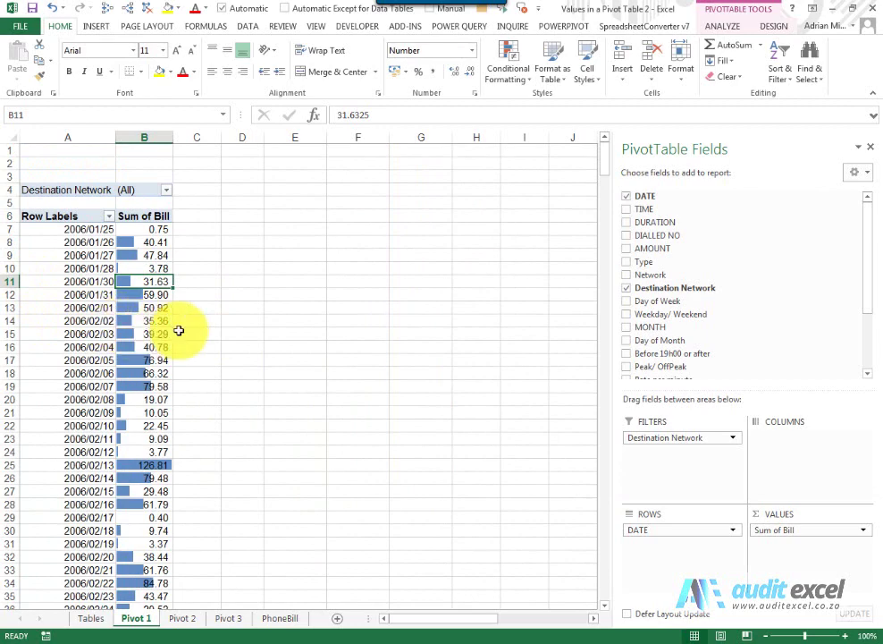
pyautogui.scroll(-4, 179, 322)
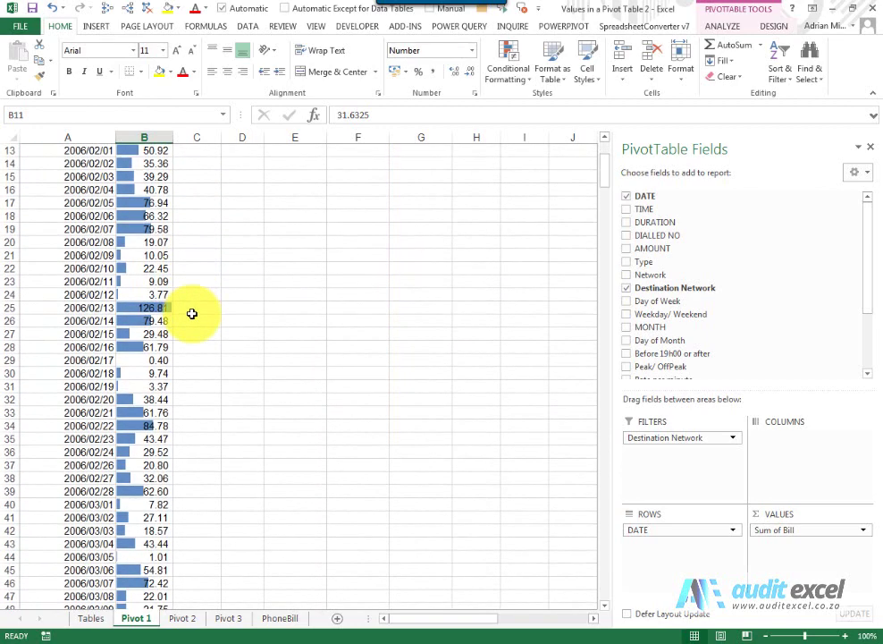
pyautogui.scroll(-7, 181, 317)
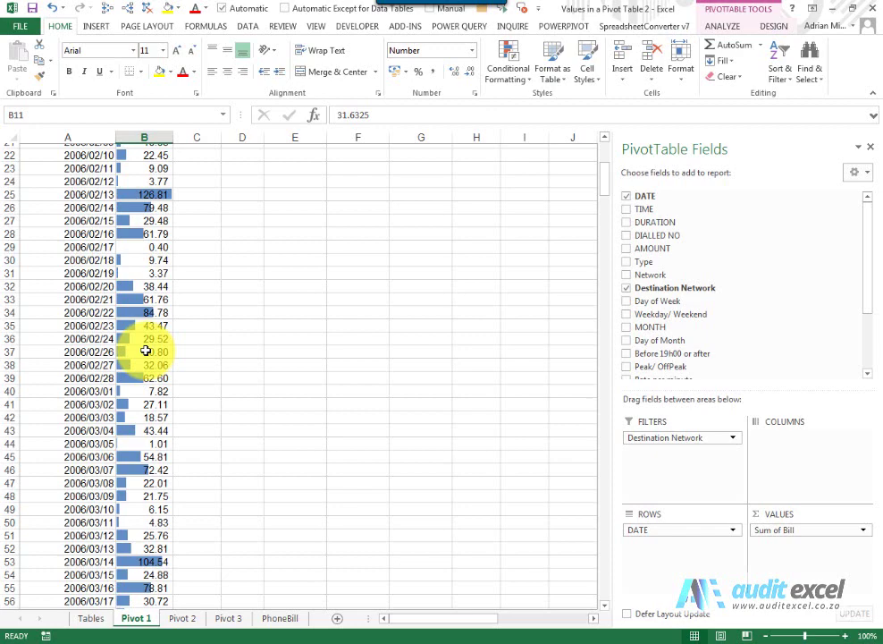
pyautogui.scroll(-1, 143, 342)
pyautogui.scroll(11, 143, 342)
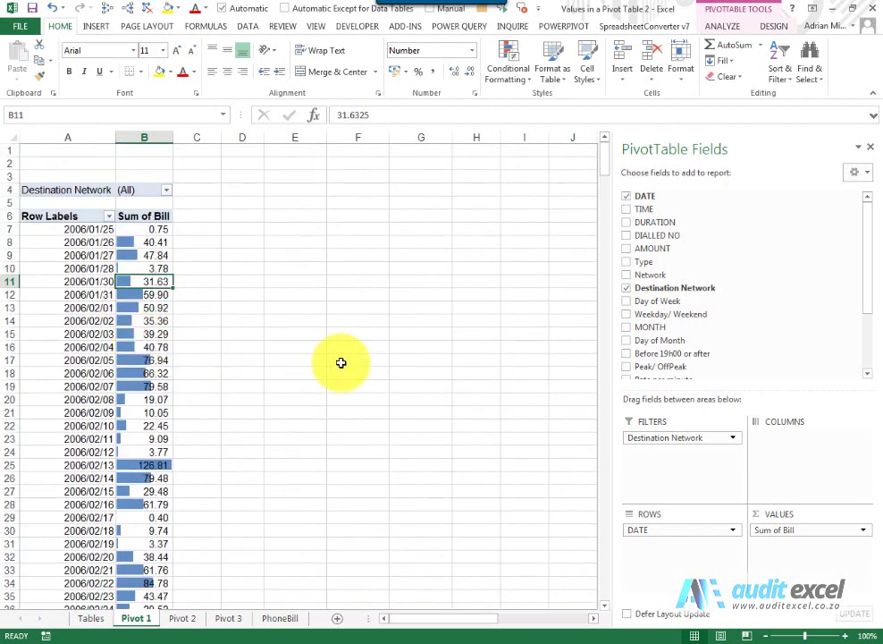
# Add MONTH as a report filter on the Pivot 1 table and filter it to January.
pyautogui.moveTo(669, 326); pyautogui.dragTo(677, 453)
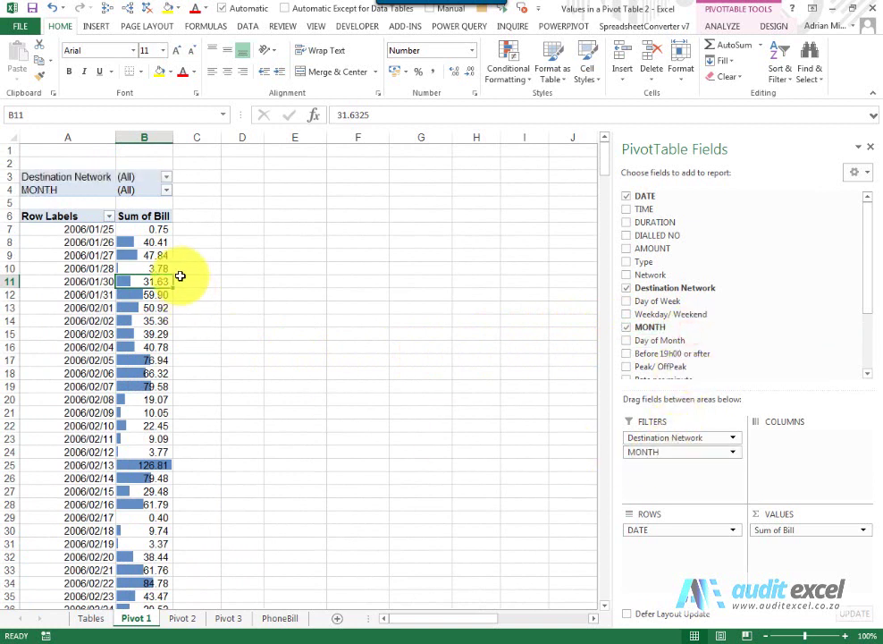
pyautogui.click(166, 190)
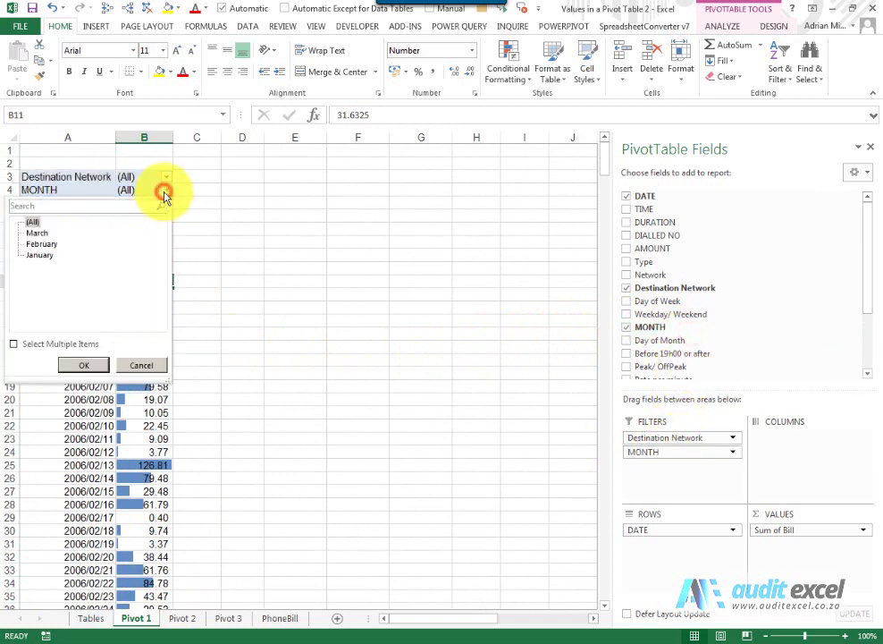
pyautogui.click(38, 256)
pyautogui.click(82, 364)
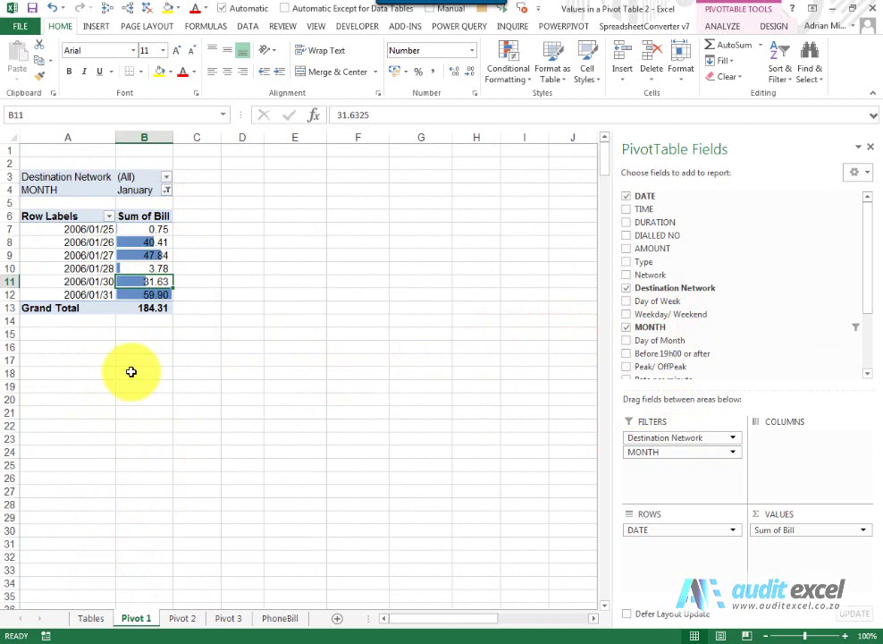
# Change the MONTH filter to February, then go to the Pivot 2 sheet.
pyautogui.click(166, 190)
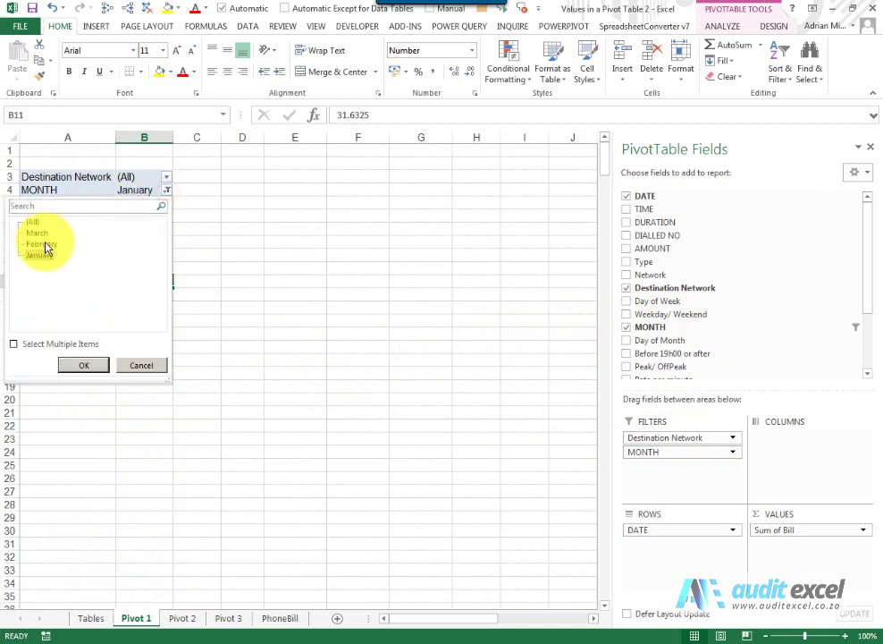
pyautogui.click(44, 242)
pyautogui.click(69, 360)
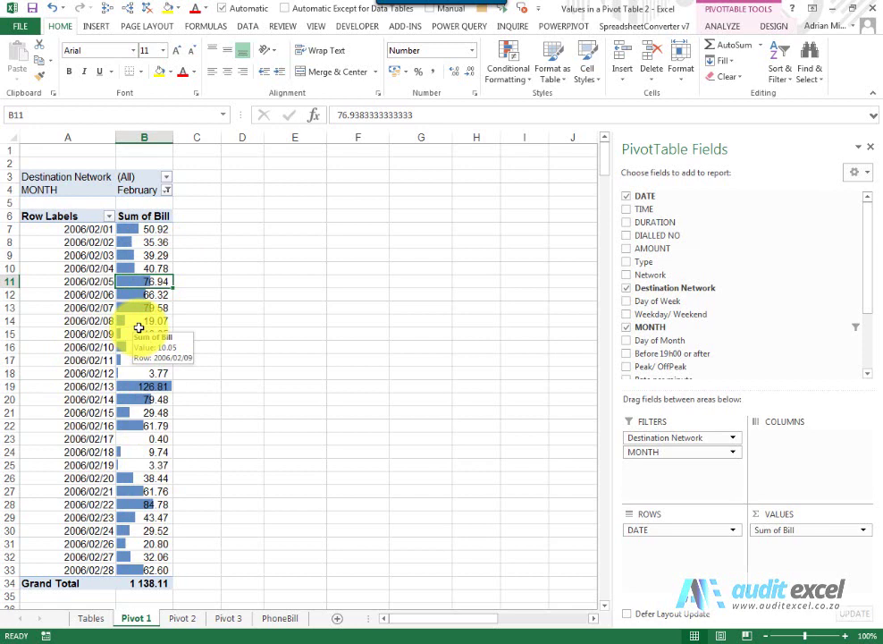
pyautogui.click(139, 323)
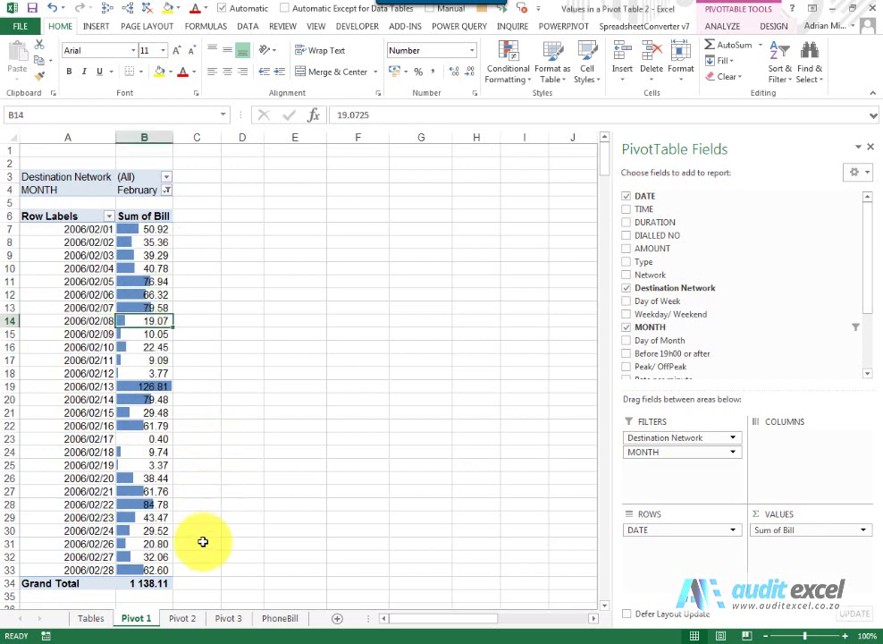
pyautogui.click(181, 618)
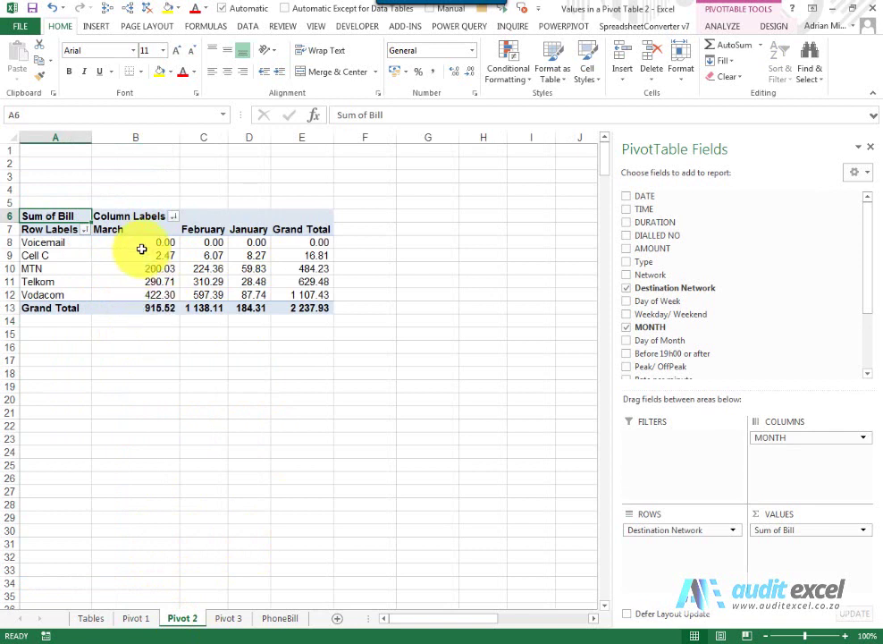
# From cell B8, apply a 3-Color Scale rule to all cells showing Sum of Bill values.
pyautogui.click(143, 244)
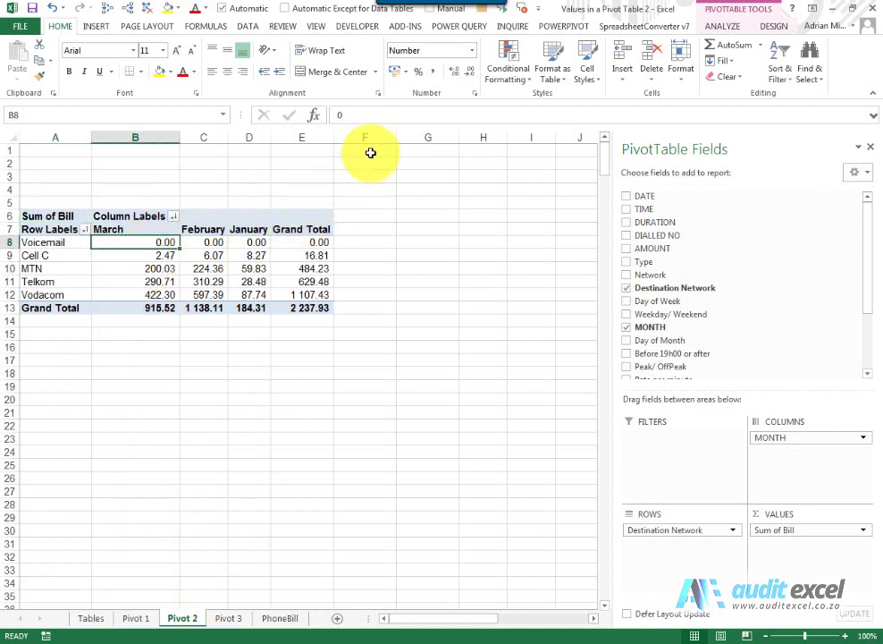
pyautogui.click(508, 79)
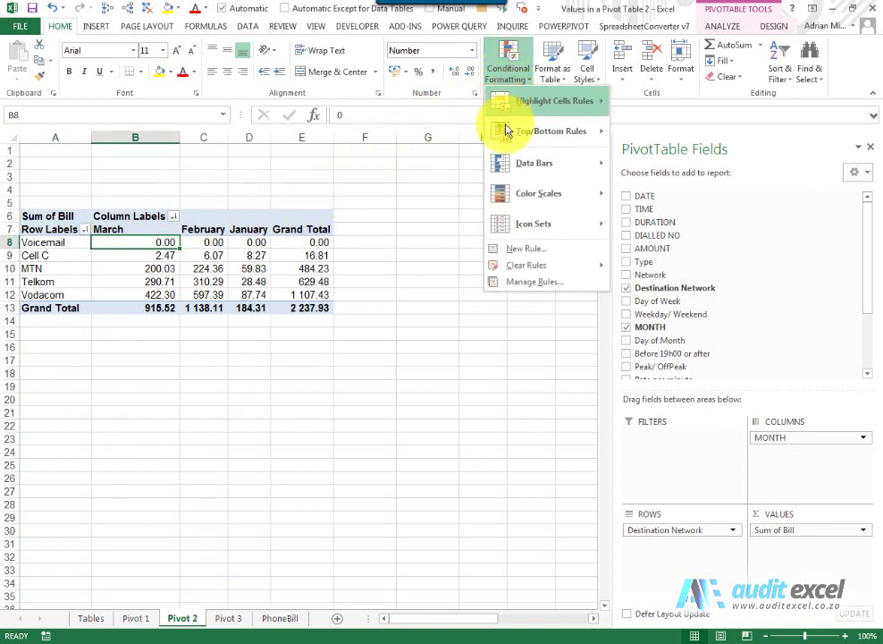
pyautogui.click(542, 253)
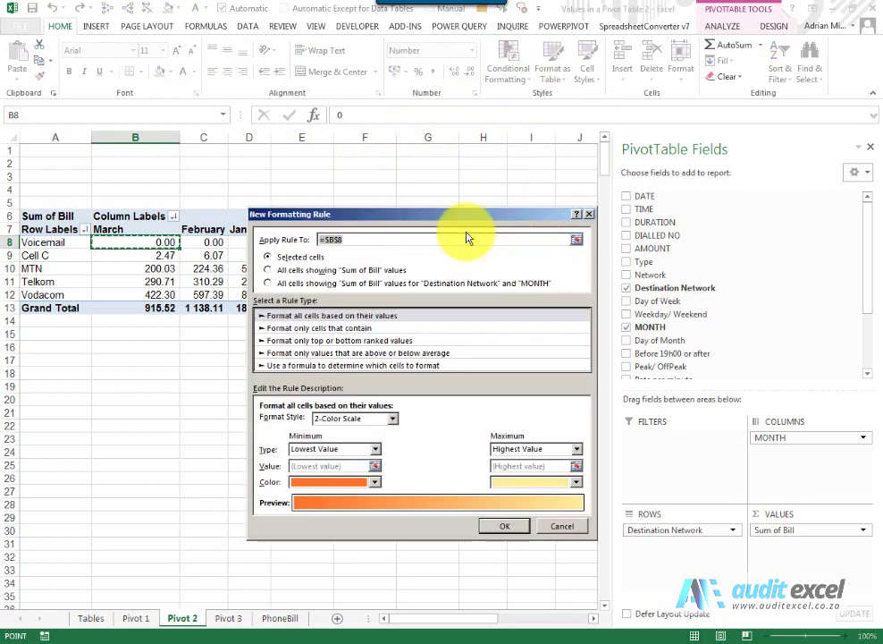
pyautogui.moveTo(466, 219); pyautogui.dragTo(570, 174)
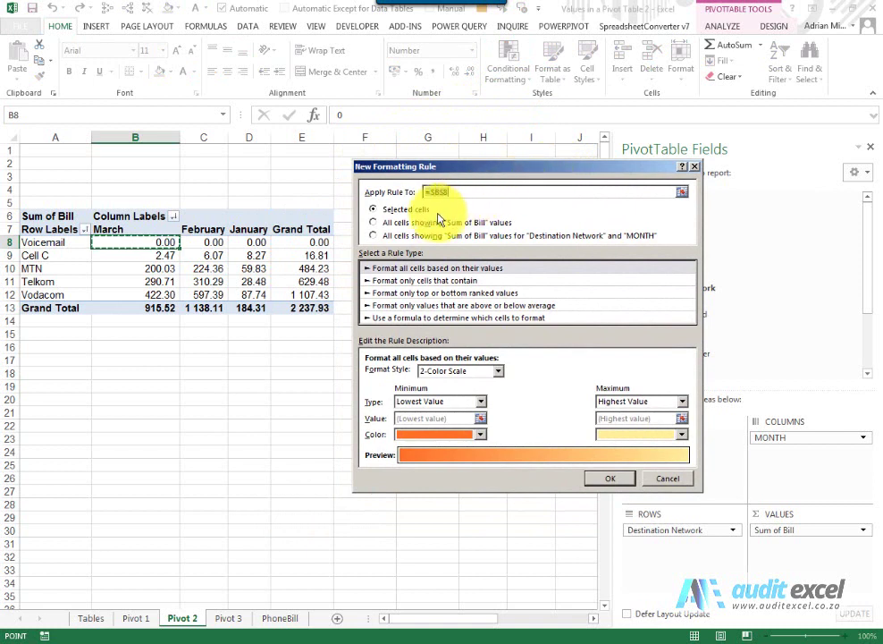
pyautogui.click(373, 222)
pyautogui.click(474, 370)
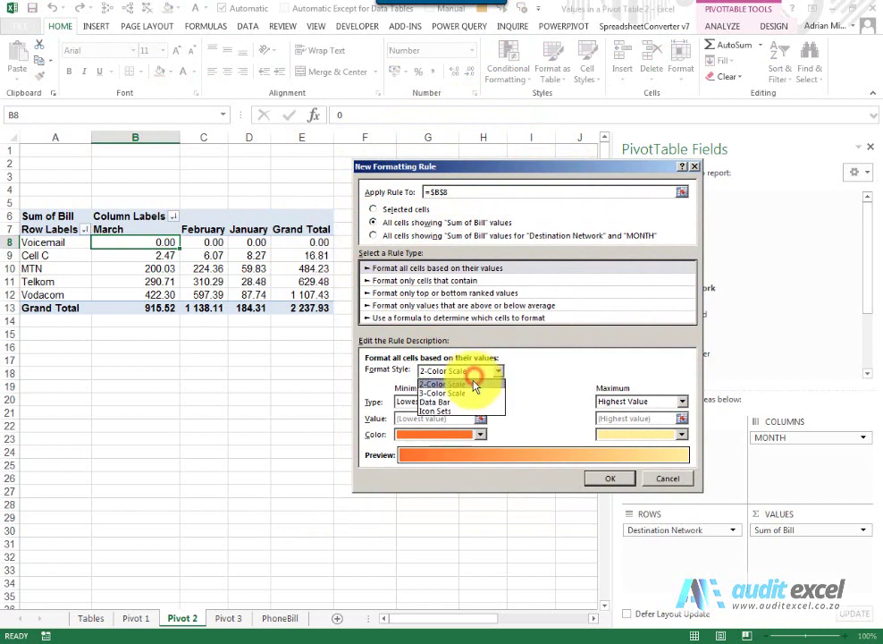
pyautogui.click(468, 396)
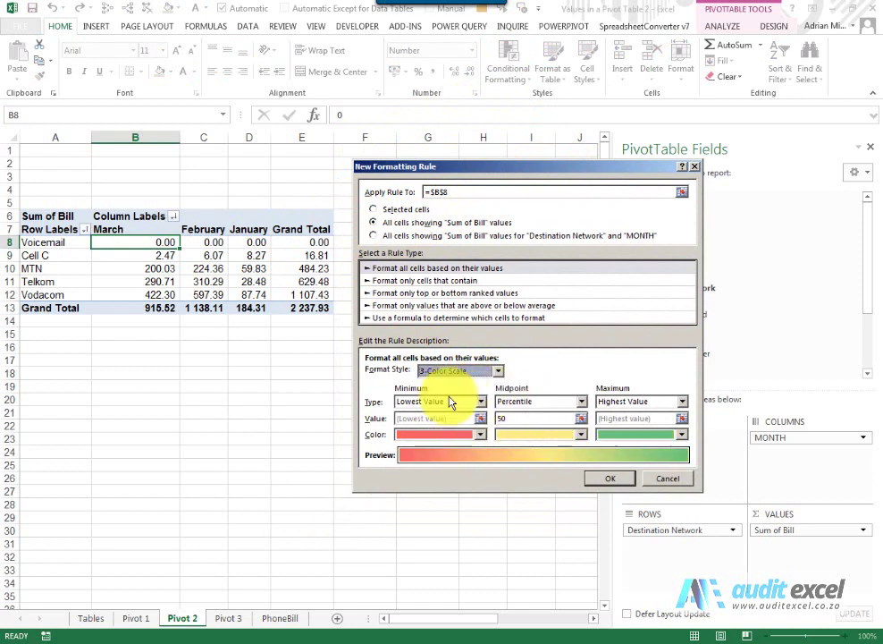
pyautogui.click(593, 482)
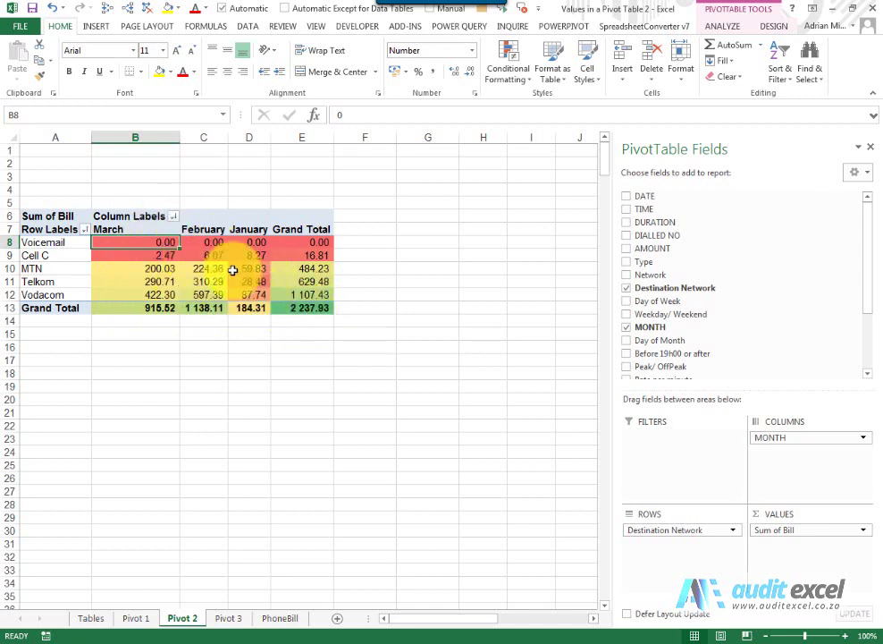
# Edit the Graded Color Scale rule to cover only Sum of Bill values for Destination Network and MONTH.
pyautogui.click(490, 77)
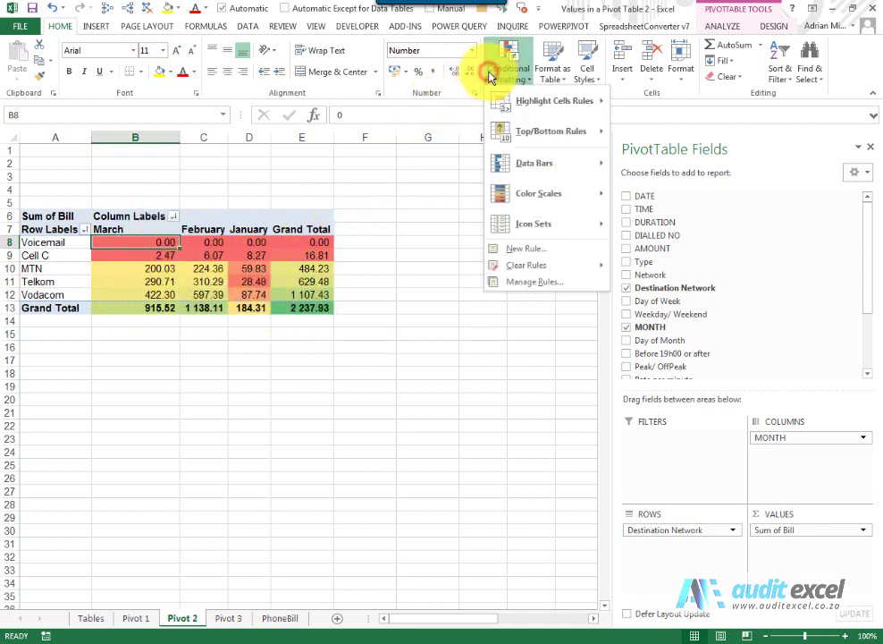
pyautogui.click(517, 282)
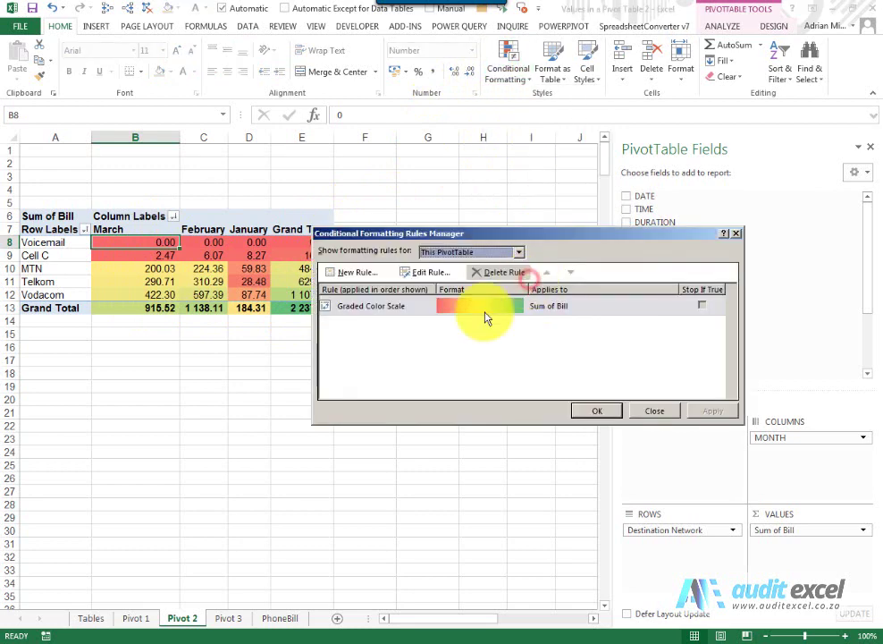
pyautogui.click(416, 308)
pyautogui.click(430, 272)
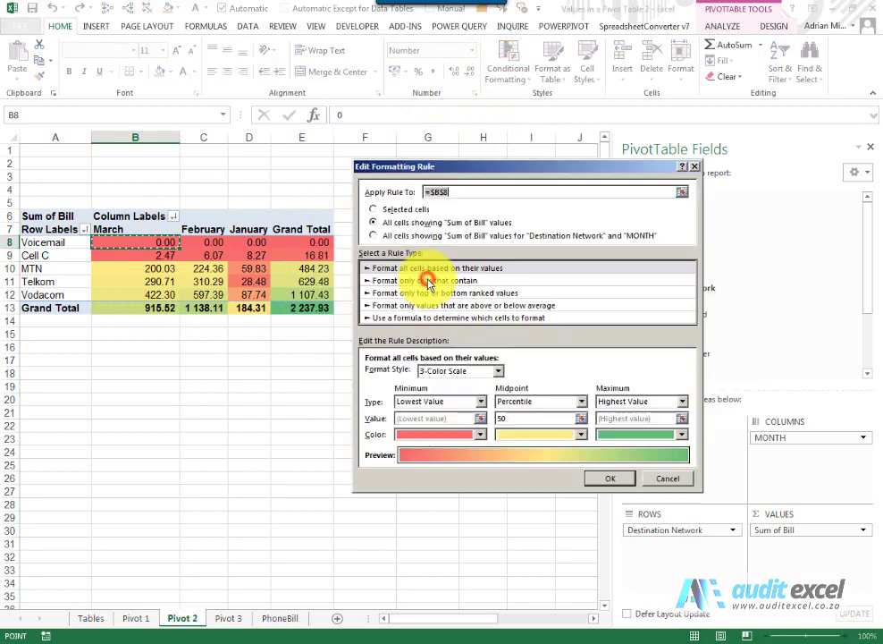
pyautogui.moveTo(457, 161); pyautogui.dragTo(504, 139)
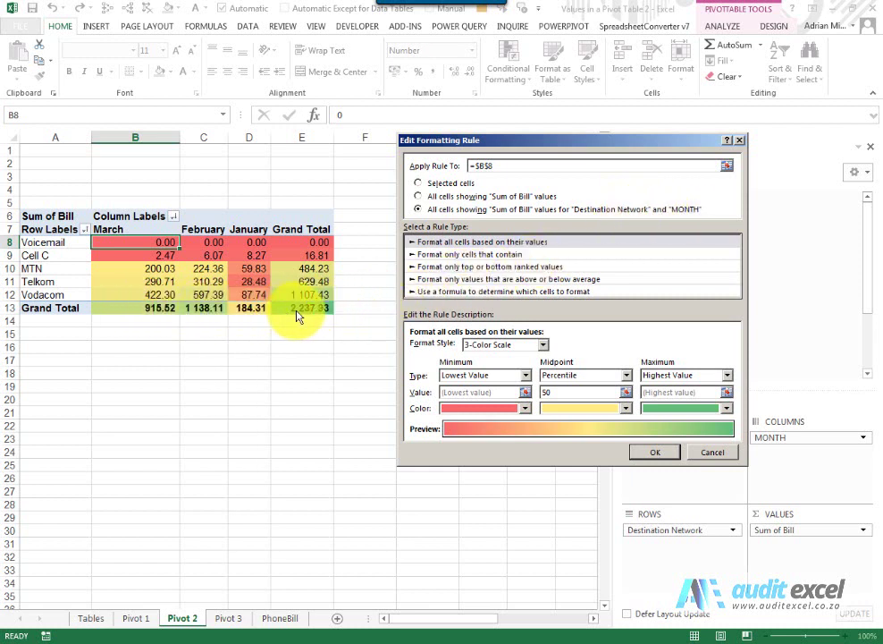
pyautogui.click(639, 453)
pyautogui.click(604, 414)
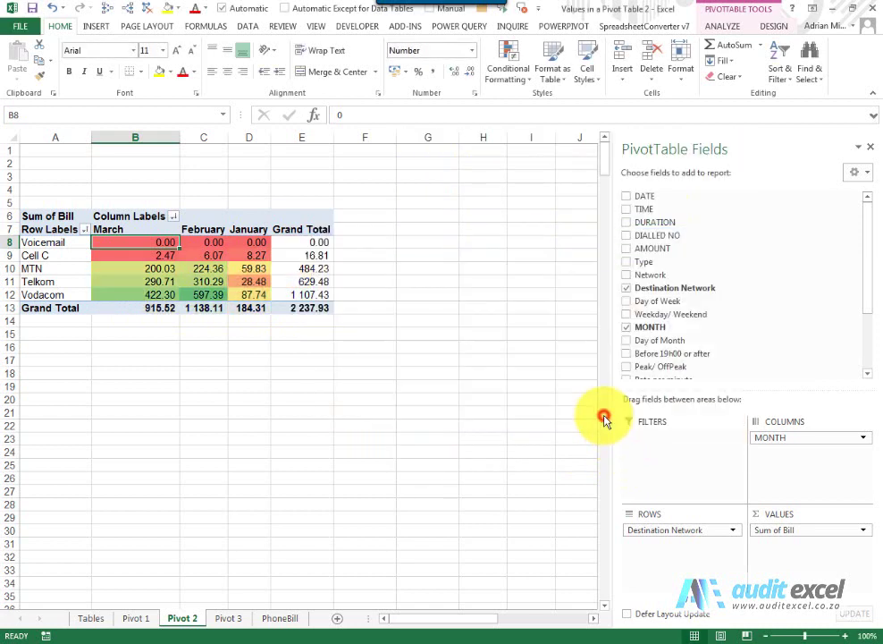
pyautogui.click(204, 294)
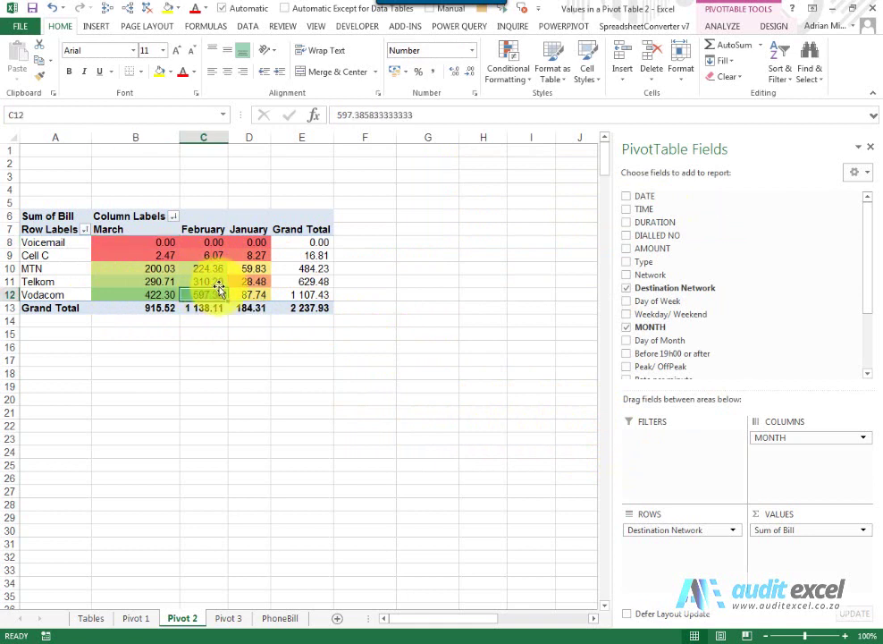
pyautogui.click(506, 75)
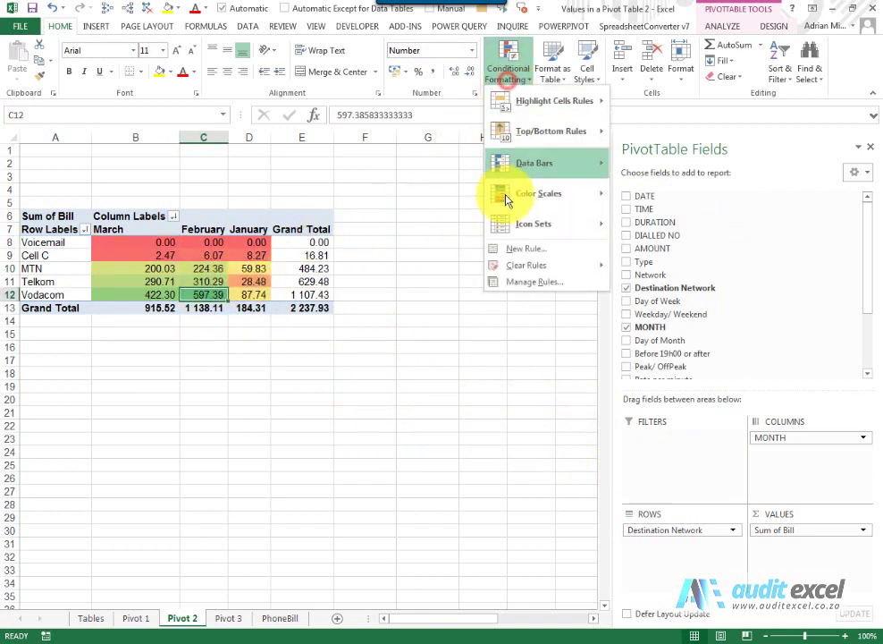
pyautogui.click(534, 281)
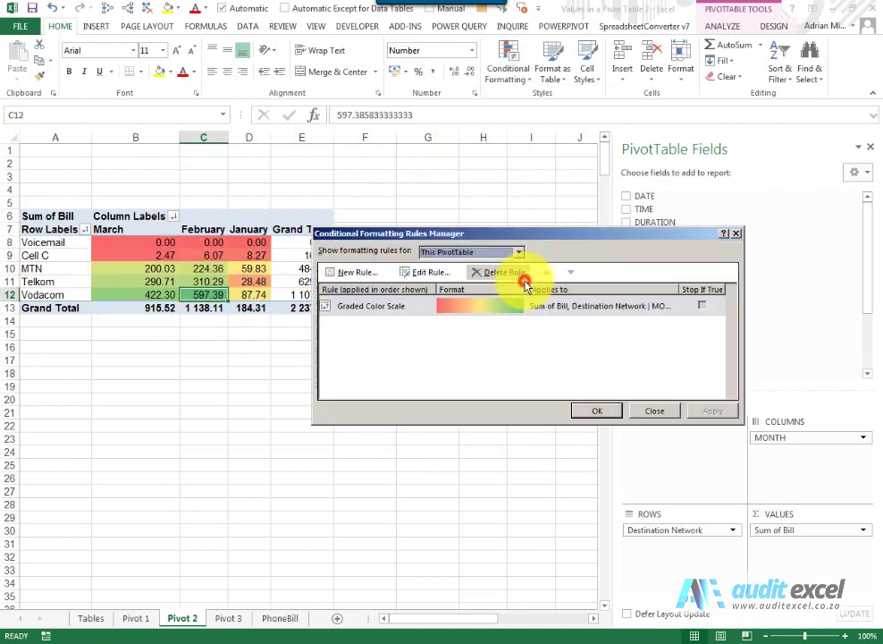
pyautogui.moveTo(501, 231); pyautogui.dragTo(572, 173)
pyautogui.click(485, 249)
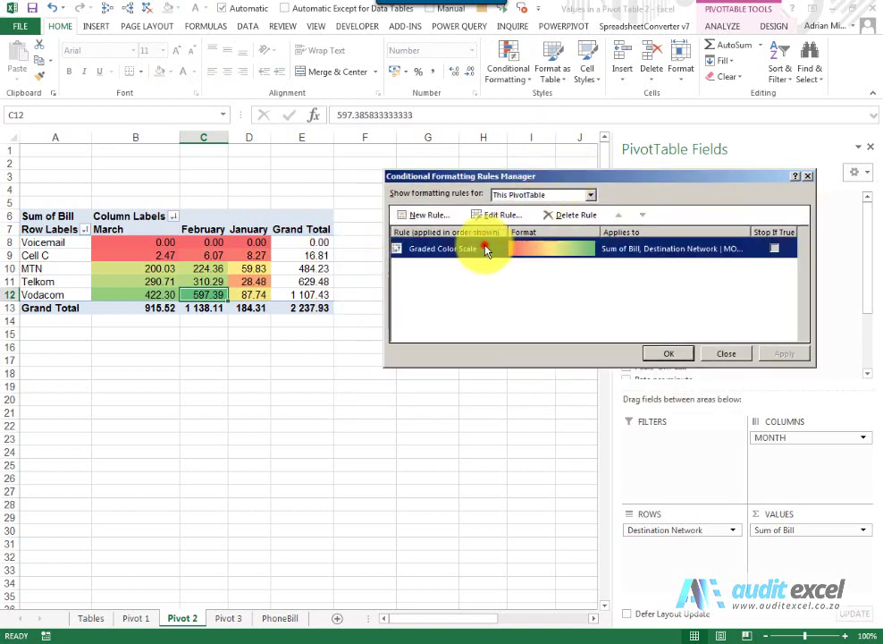
pyautogui.click(497, 216)
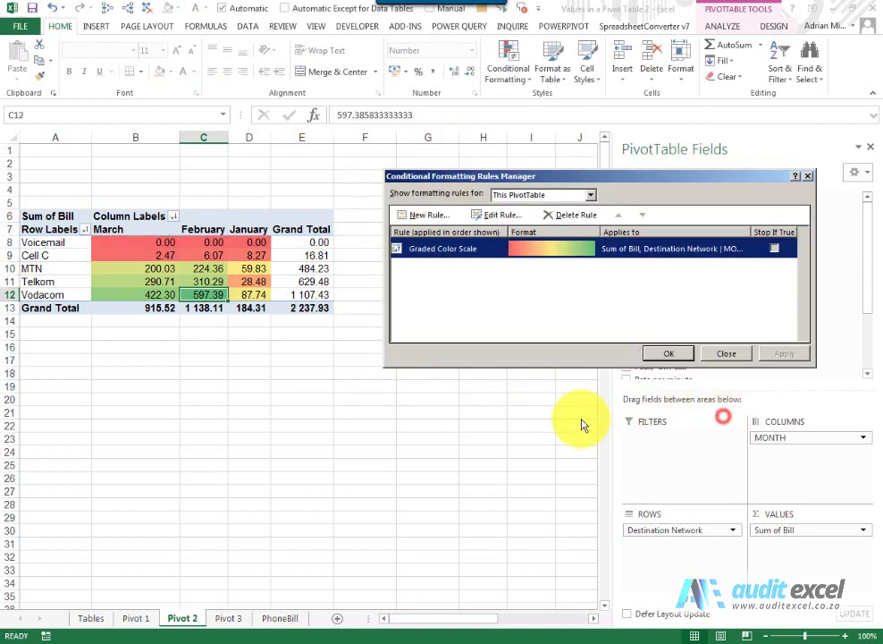
pyautogui.click(669, 354)
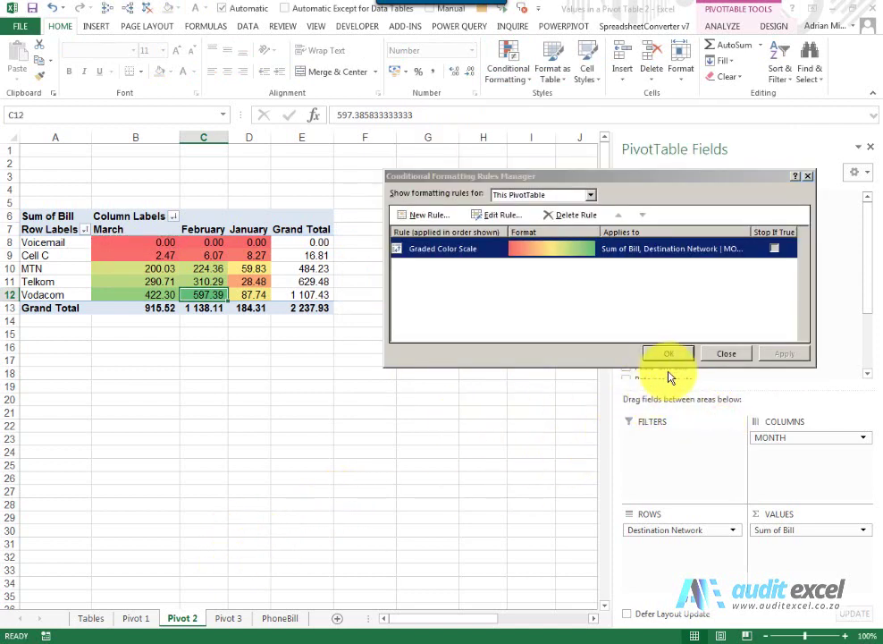
# Go to the Pivot 3 sheet and select the first Sum of Bill value in B7.
pyautogui.click(229, 618)
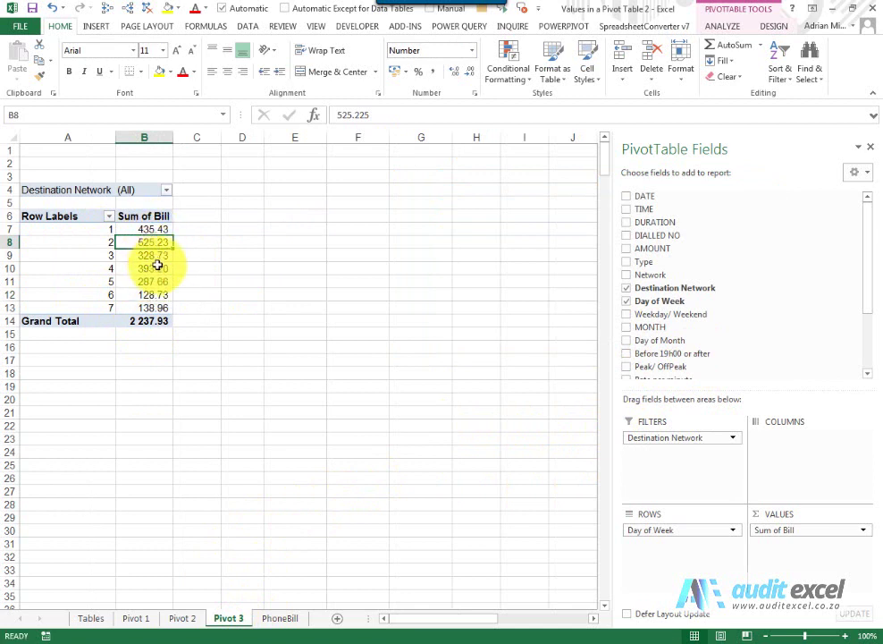
pyautogui.click(151, 230)
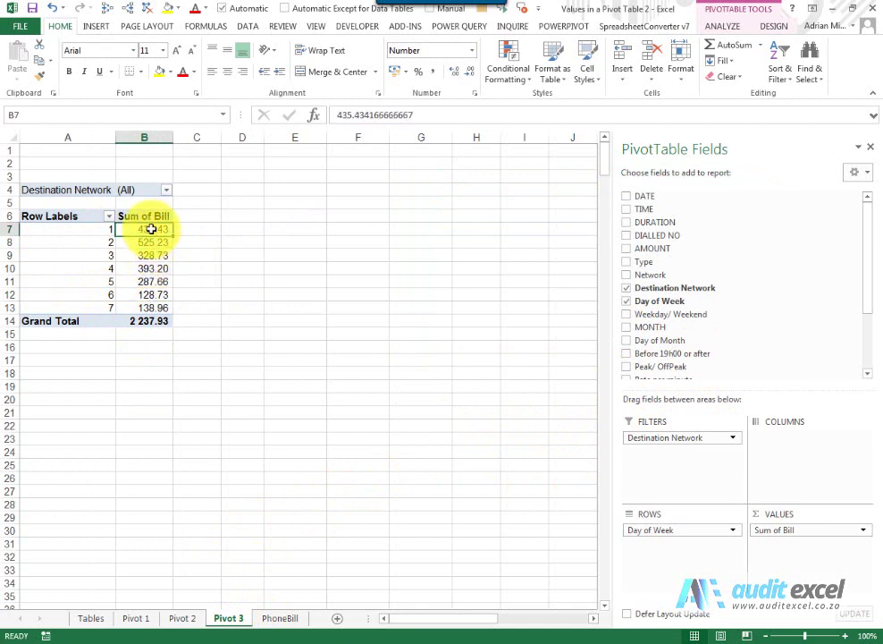
# Create a traffic-light Icon Sets rule for all Sum of Bill values by Day of Week.
pyautogui.click(509, 69)
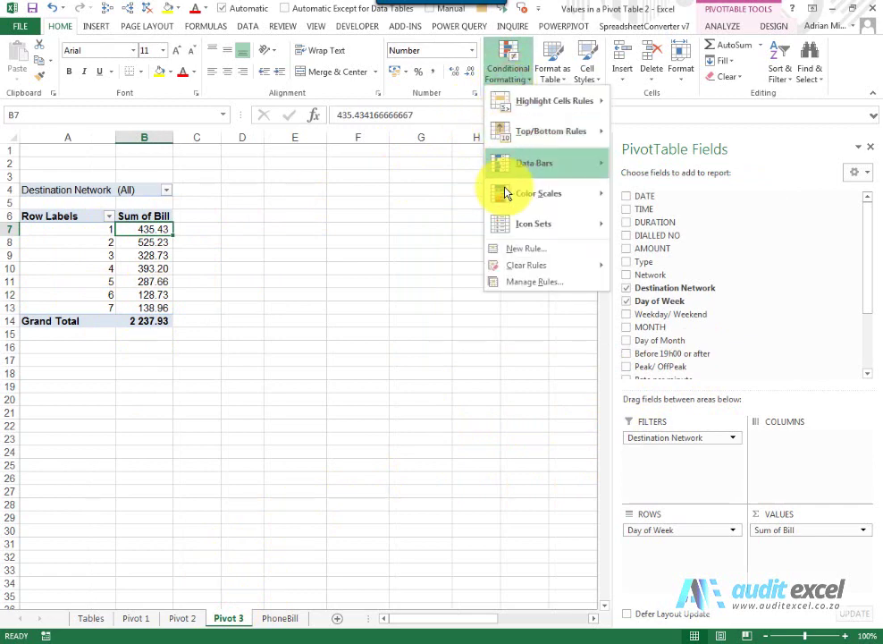
pyautogui.click(524, 251)
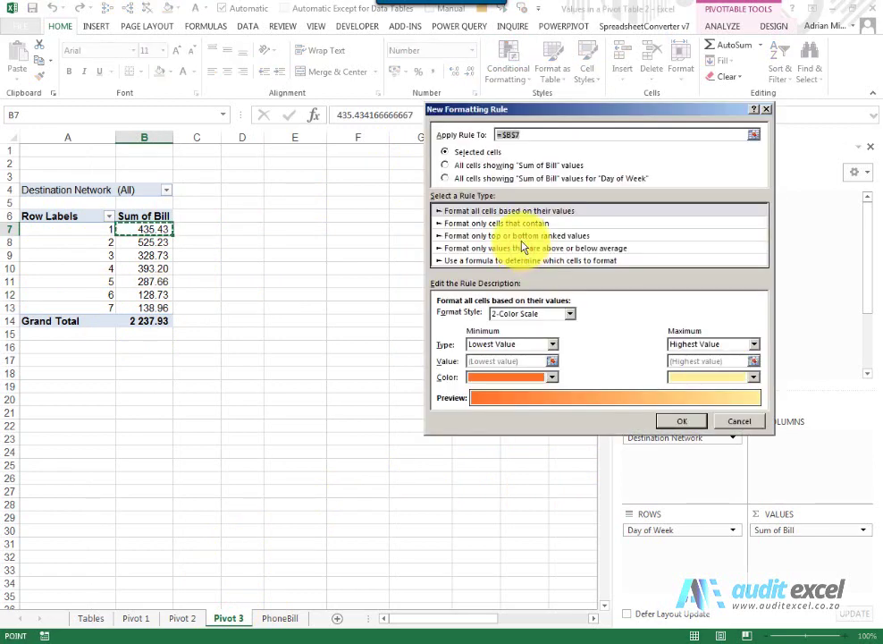
pyautogui.click(445, 178)
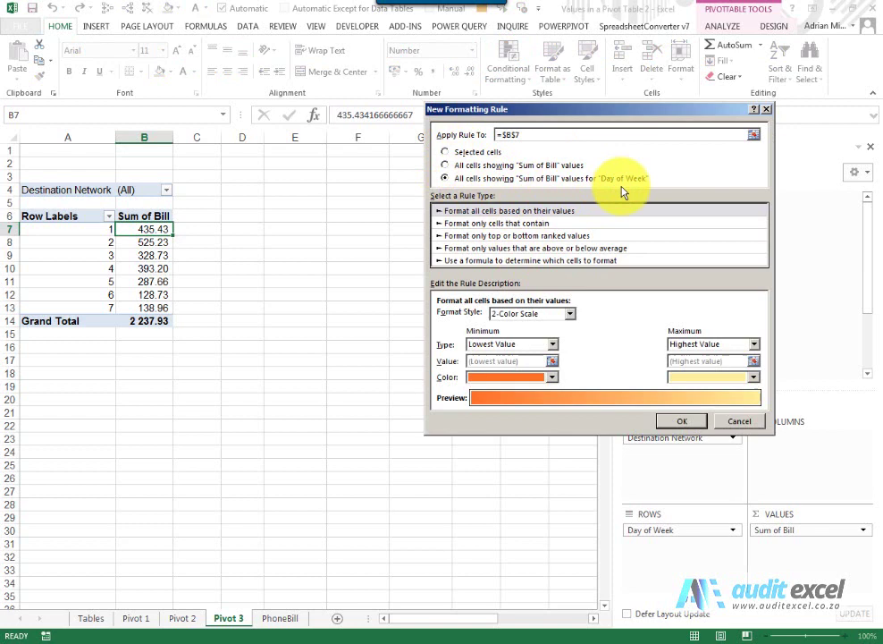
pyautogui.click(570, 313)
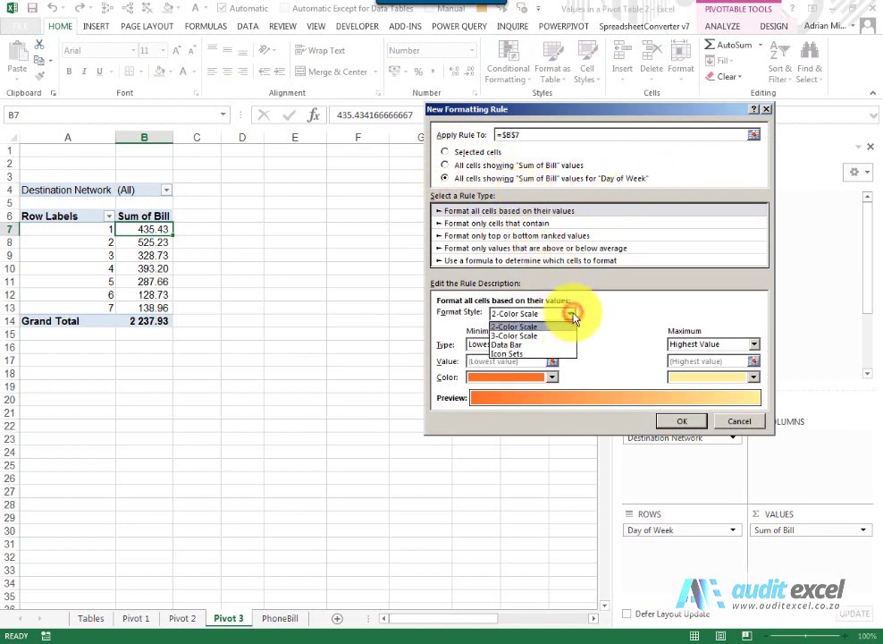
pyautogui.click(555, 352)
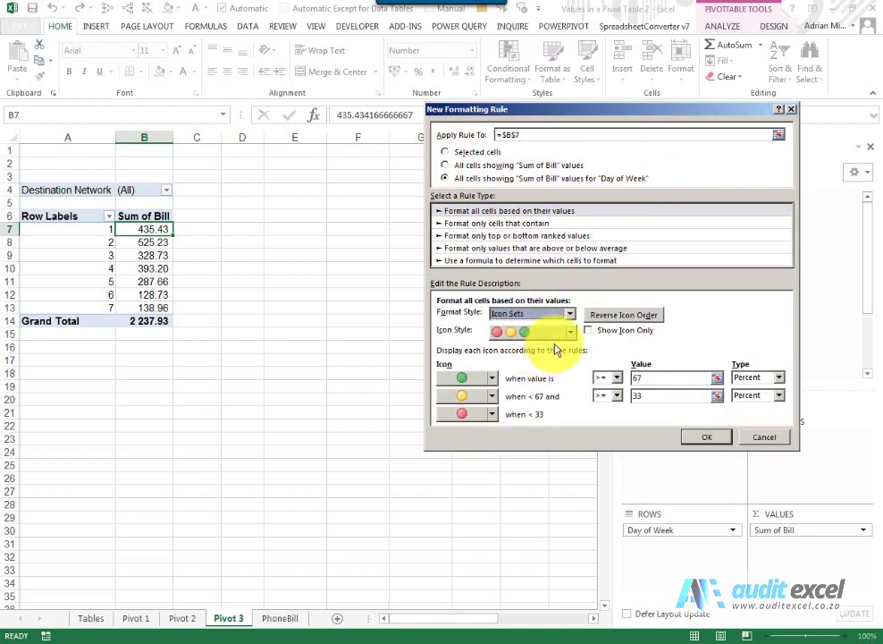
pyautogui.click(572, 332)
pyautogui.click(551, 367)
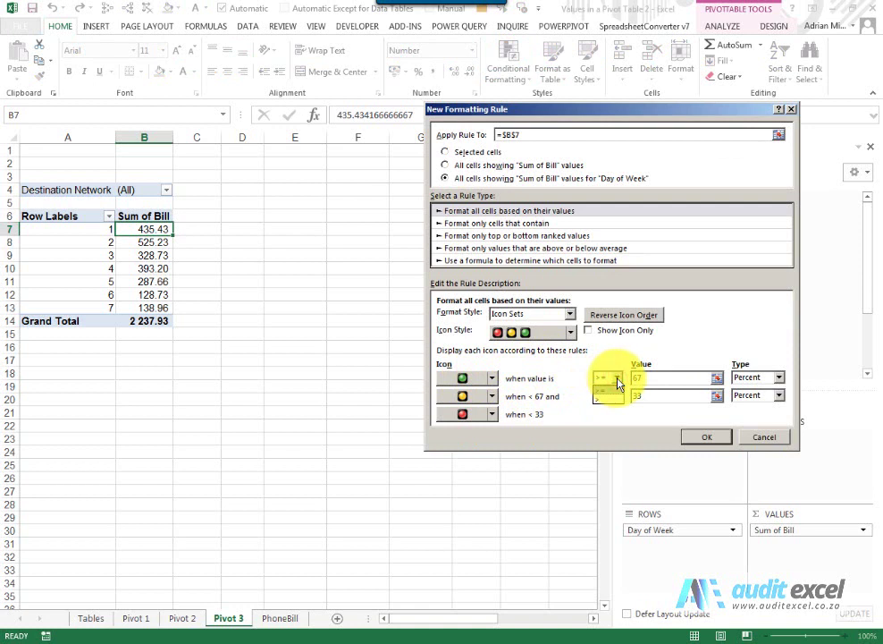
# Reverse the icon order so red marks high bills, with the red threshold set to Number 400.
pyautogui.click(611, 318)
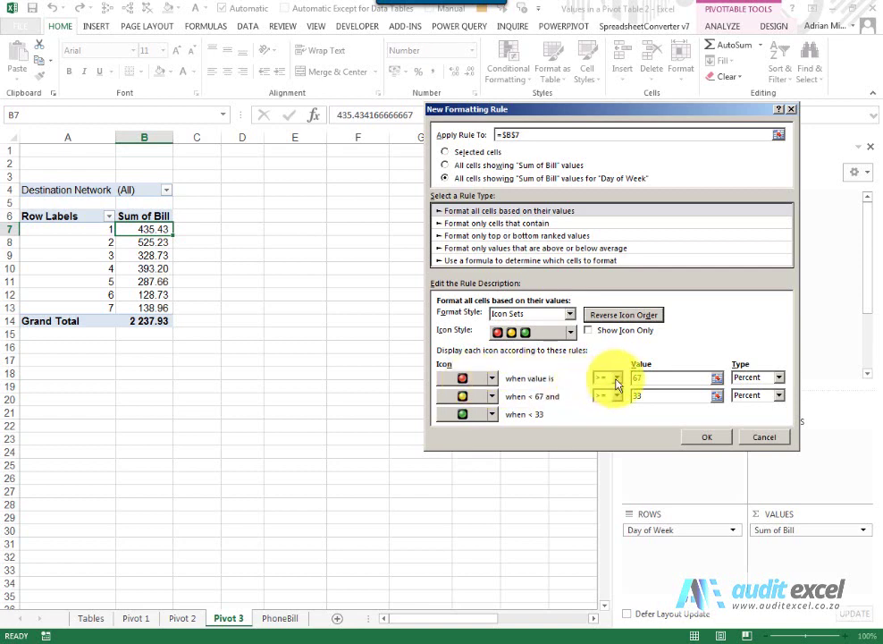
pyautogui.click(778, 377)
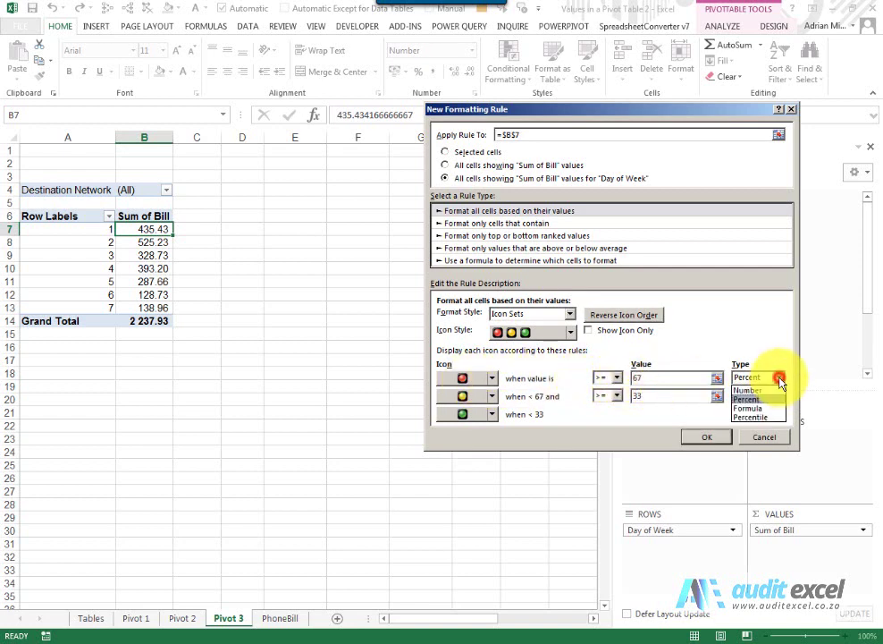
pyautogui.click(751, 391)
pyautogui.click(668, 377)
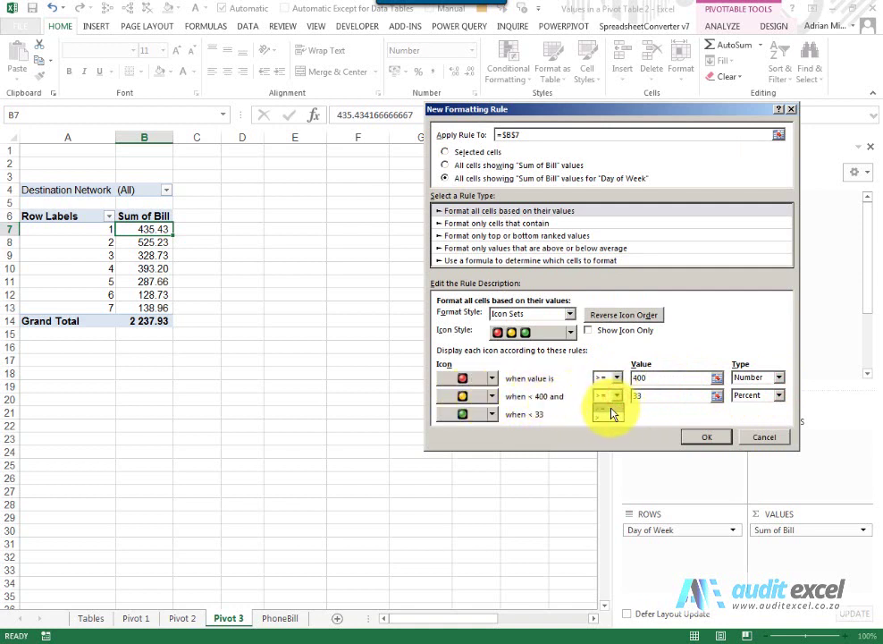
# Change the yellow icon threshold to Number type and replace its value.
pyautogui.click(611, 411)
pyautogui.click(778, 396)
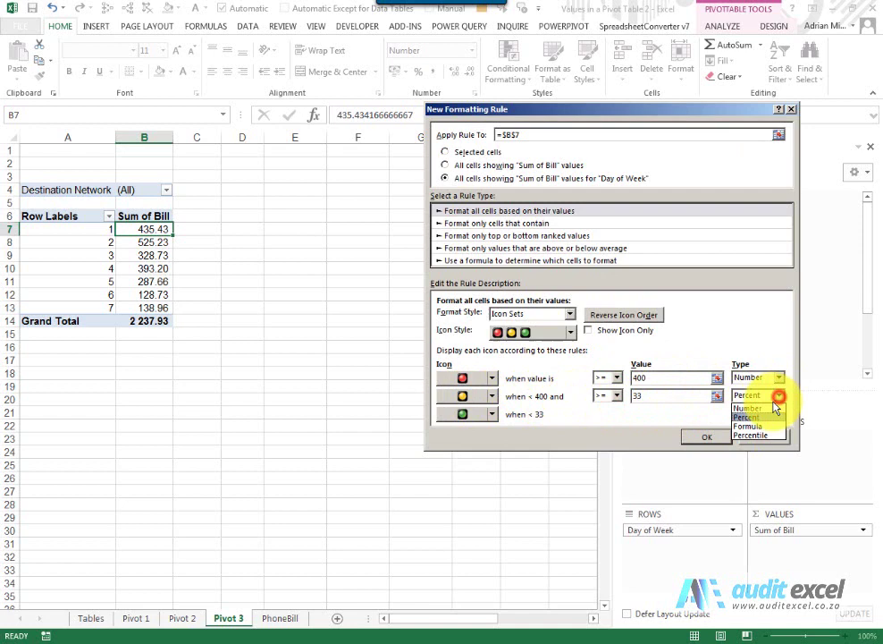
pyautogui.click(769, 412)
pyautogui.doubleClick(672, 395)
pyautogui.write('00')
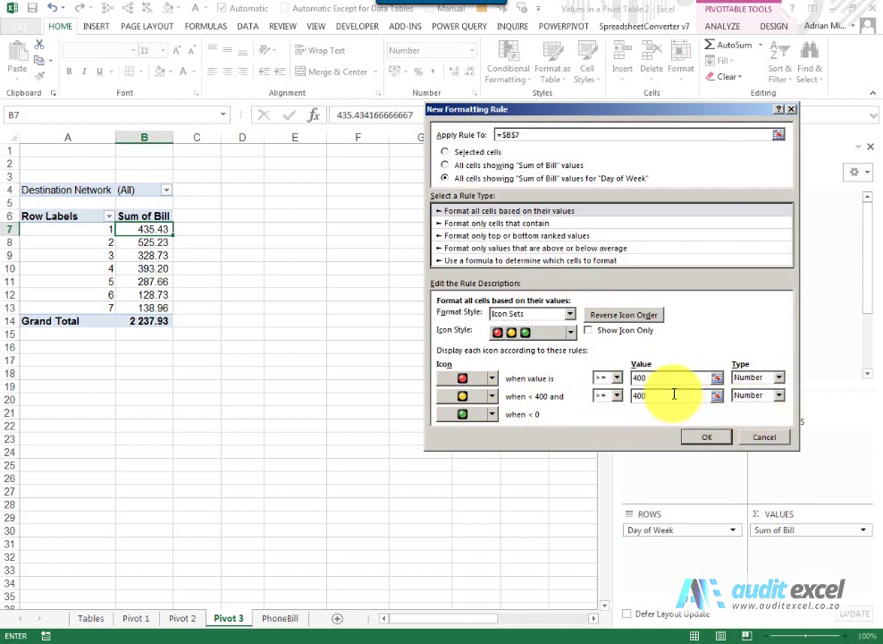
# Apply the traffic-light icon rule to Pivot 3's Day of Week bills, marking 435.43 and 525.23 red.
pyautogui.click(696, 437)
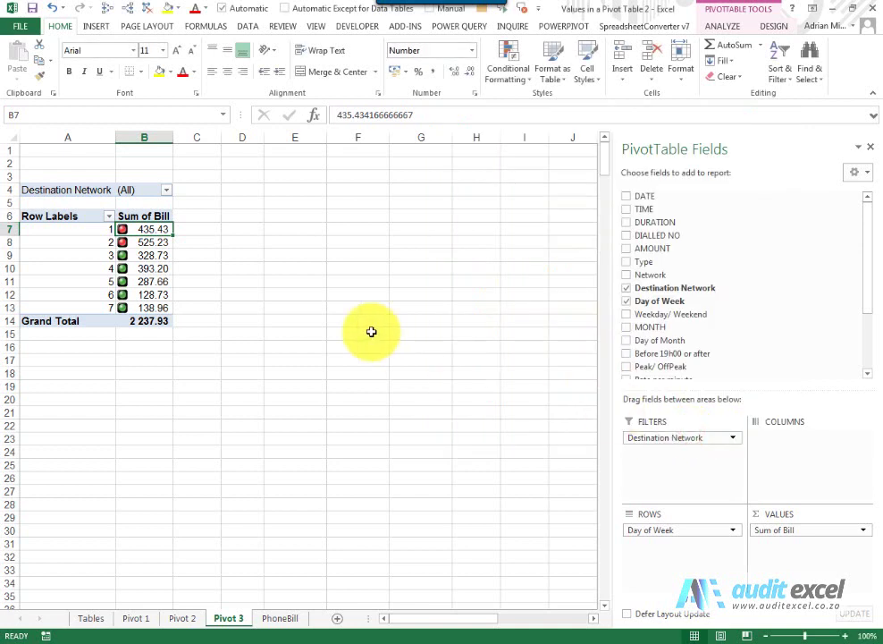